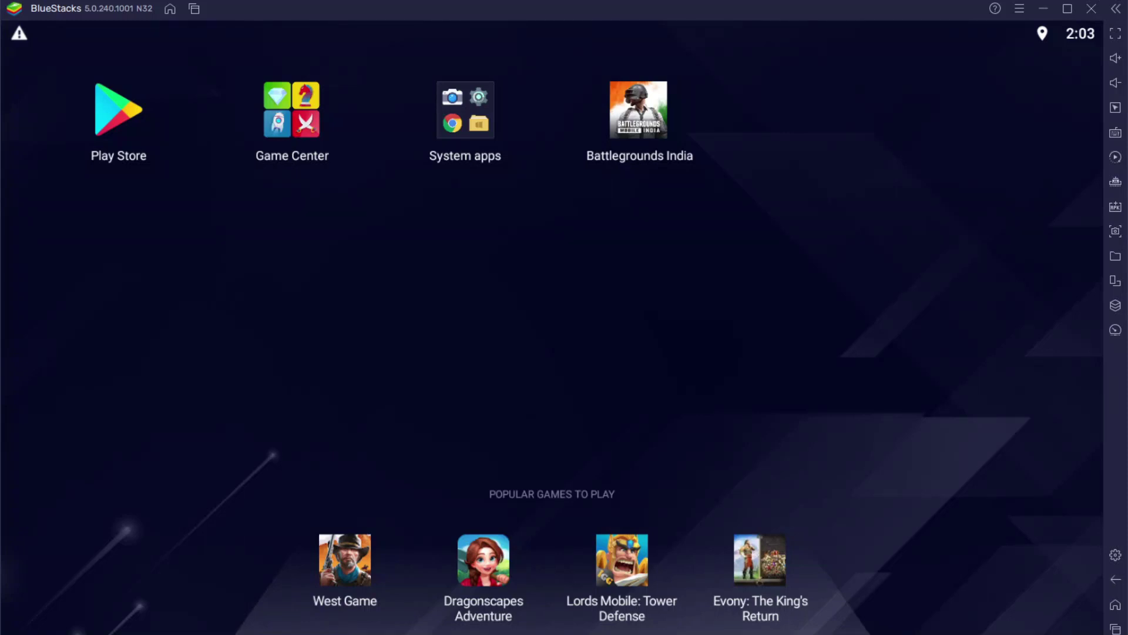
Open the System apps folder to launch Chrome on the Google search page
click(466, 111)
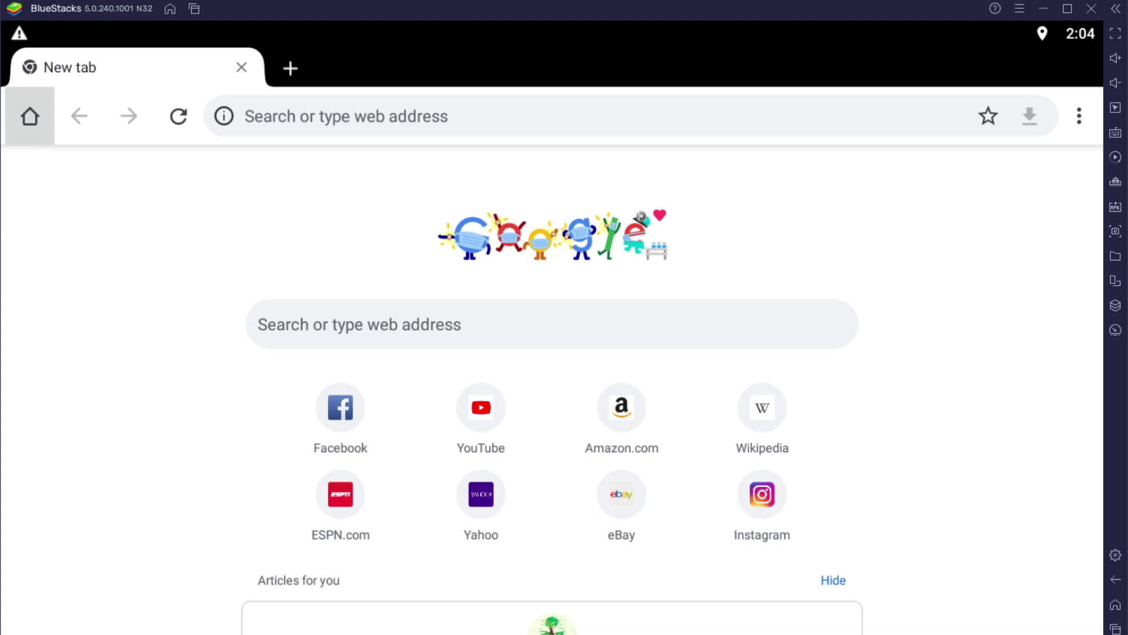
text(pub)
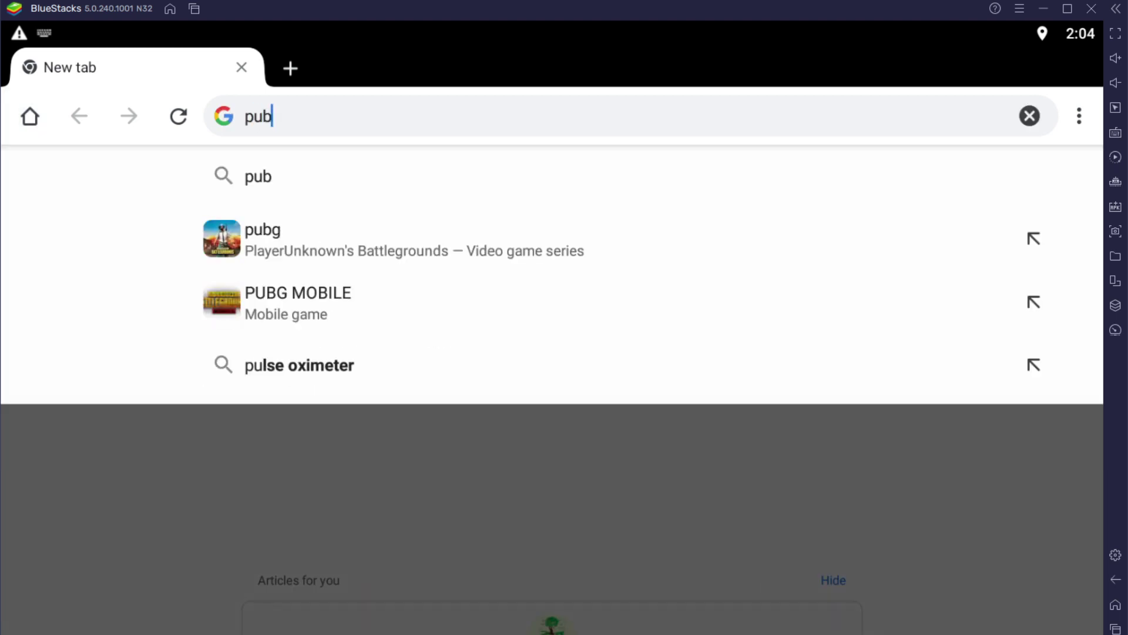
text(g mobil)
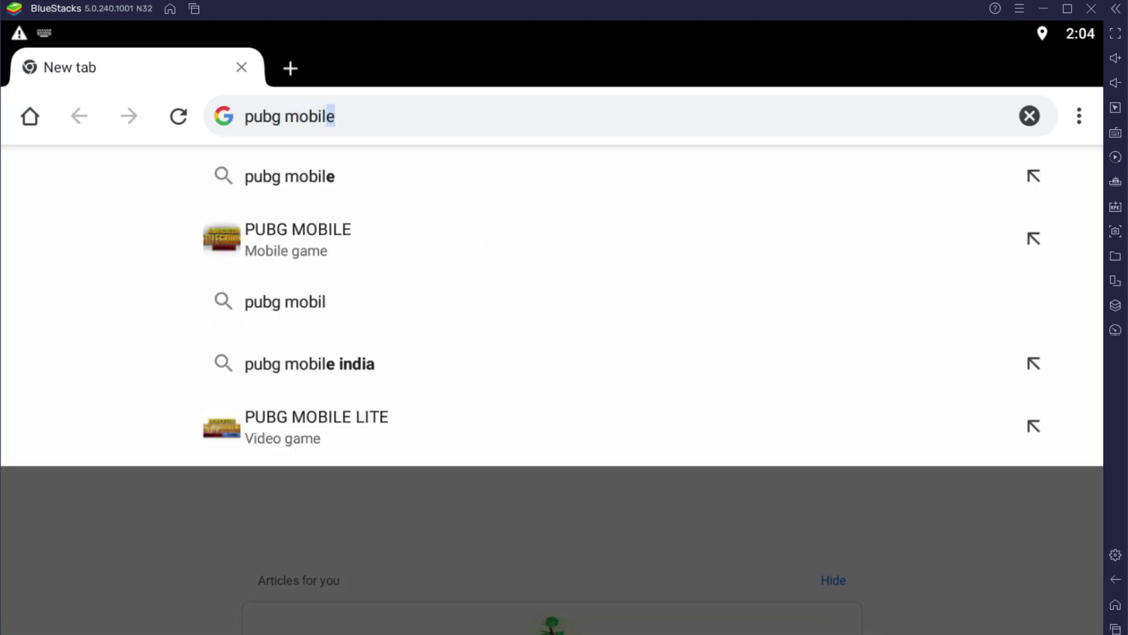
text(e india)
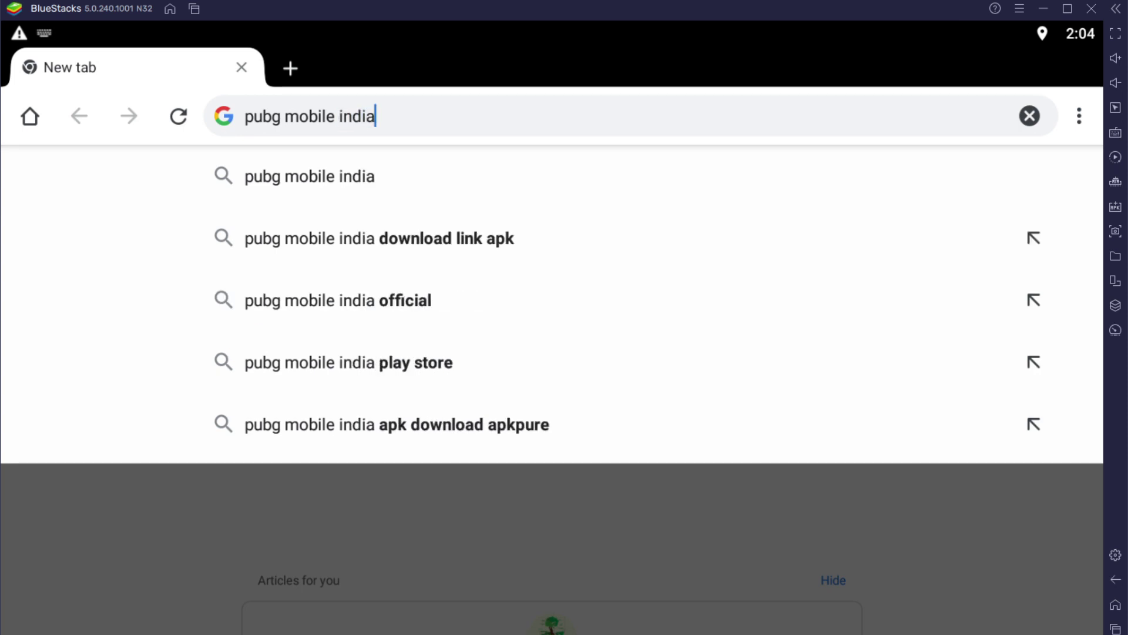
Search Google for 'pubg mobile india'
key(Return)
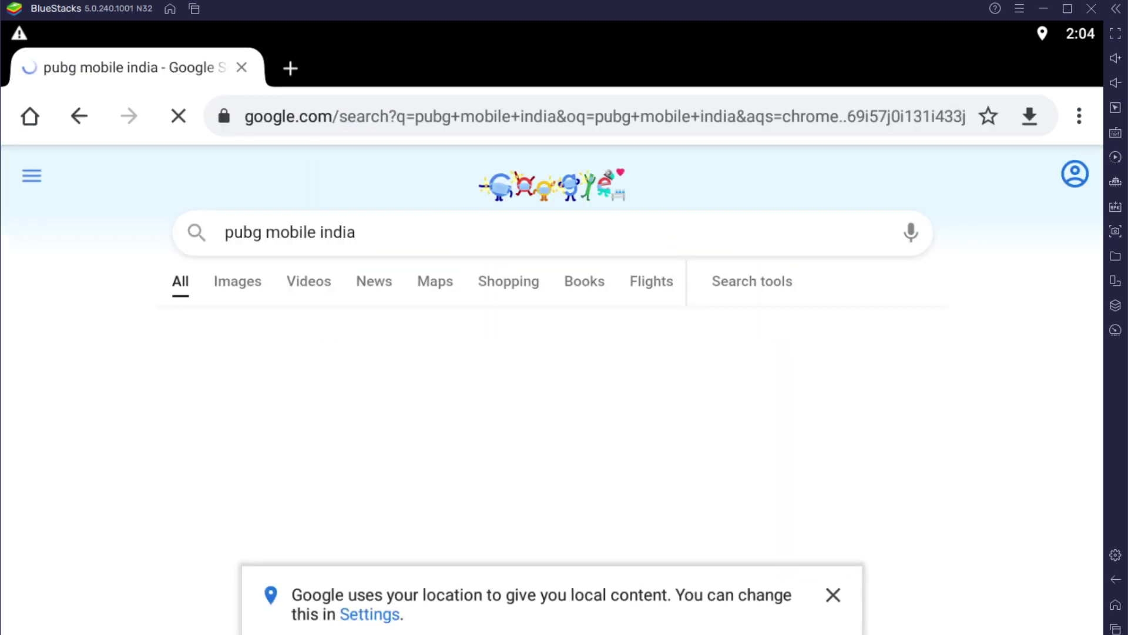
scroll(553, 388, down, 3)
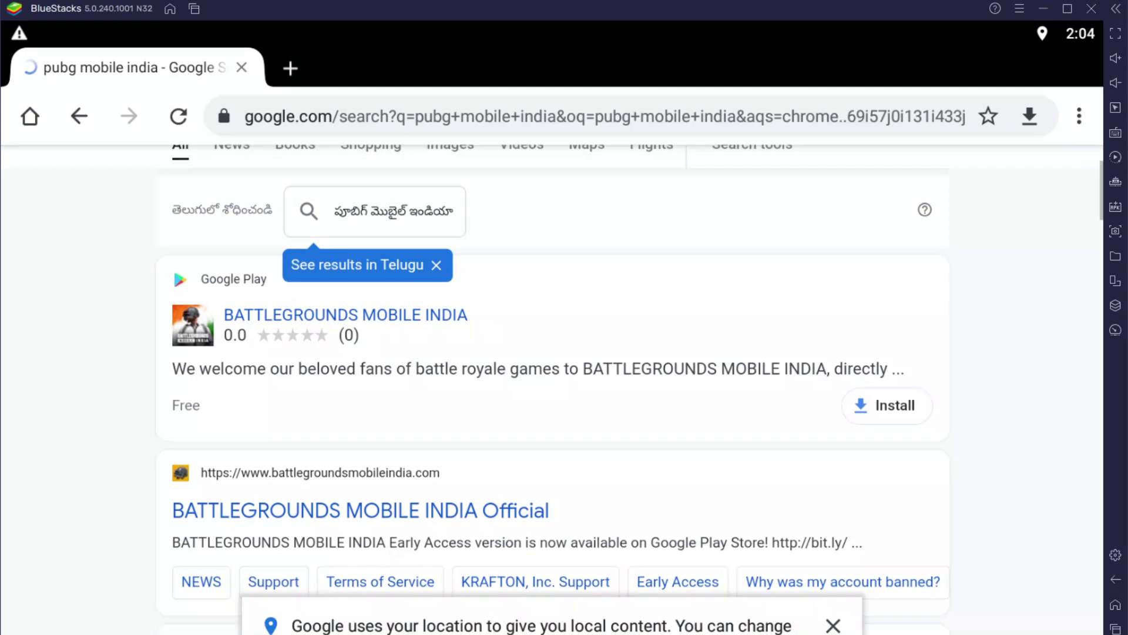
scroll(554, 388, up, 3)
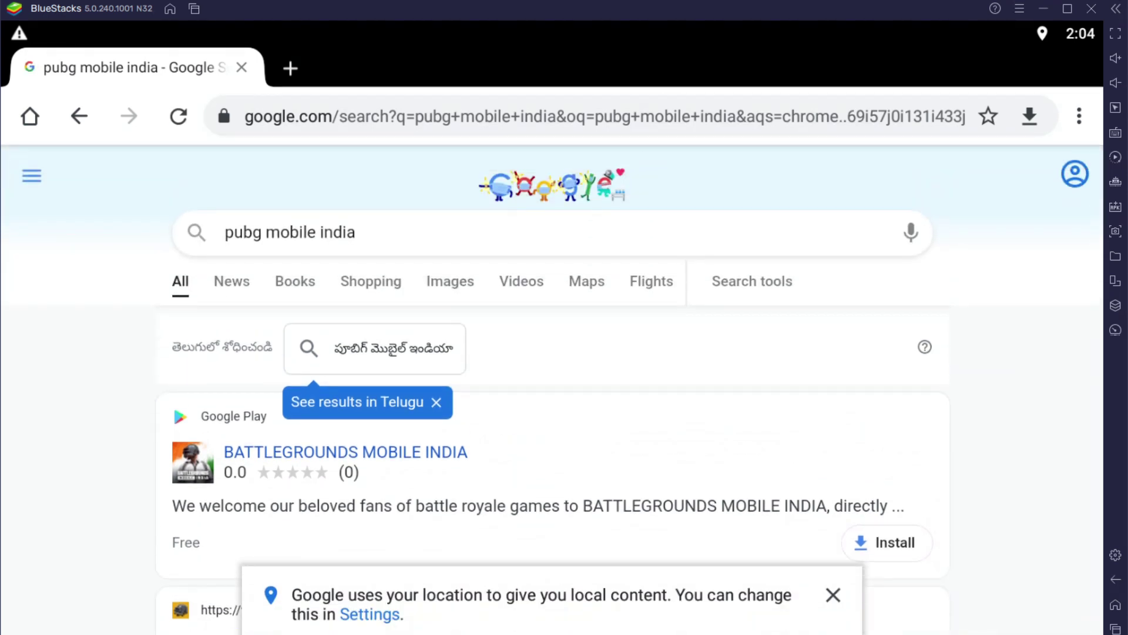
scroll(554, 353, down, 3)
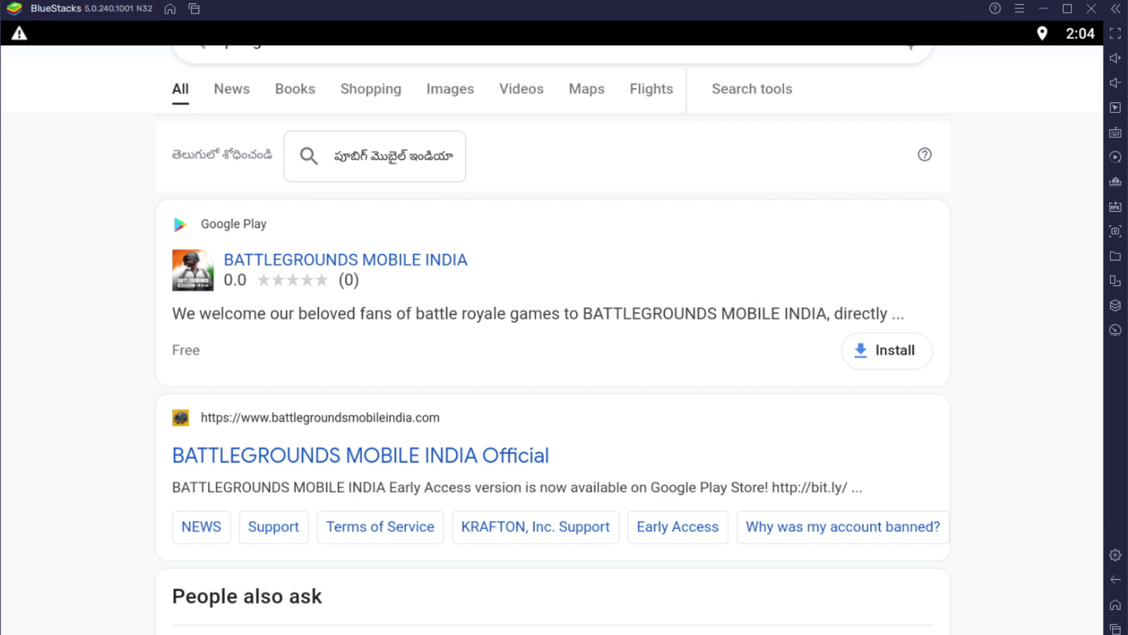
scroll(555, 352, down, 3)
Open the official battlegroundsmobileindia.com site from the search results
click(361, 260)
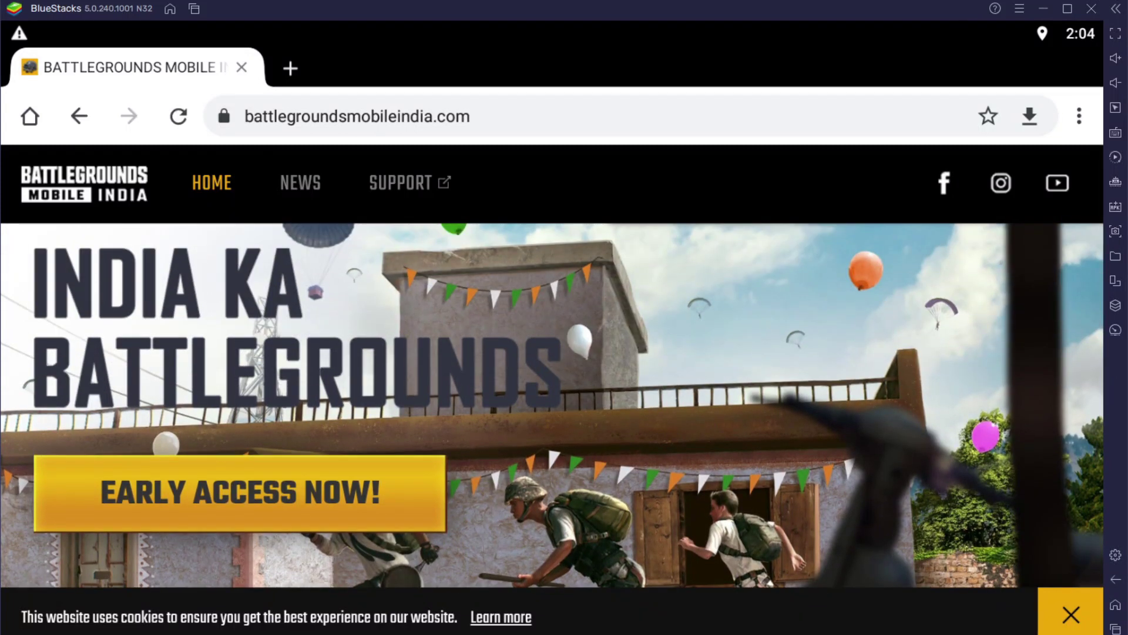
scroll(552, 354, down, 3)
scroll(553, 353, down, 3)
scroll(552, 353, down, 3)
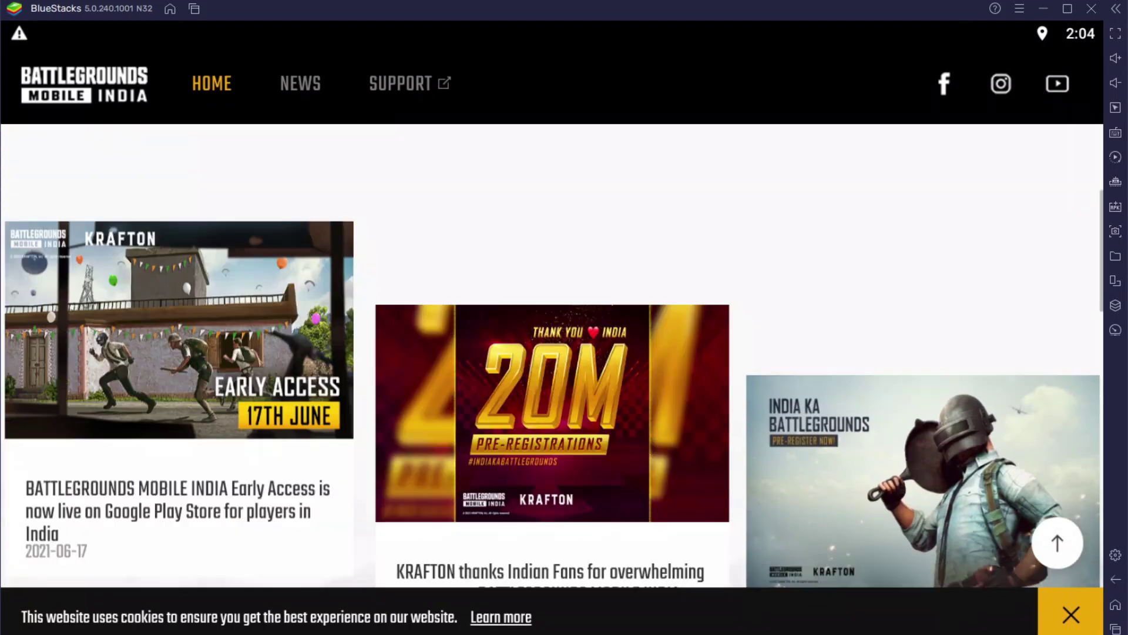
scroll(552, 353, up, 3)
scroll(552, 353, up, 3)
scroll(552, 353, up, 2)
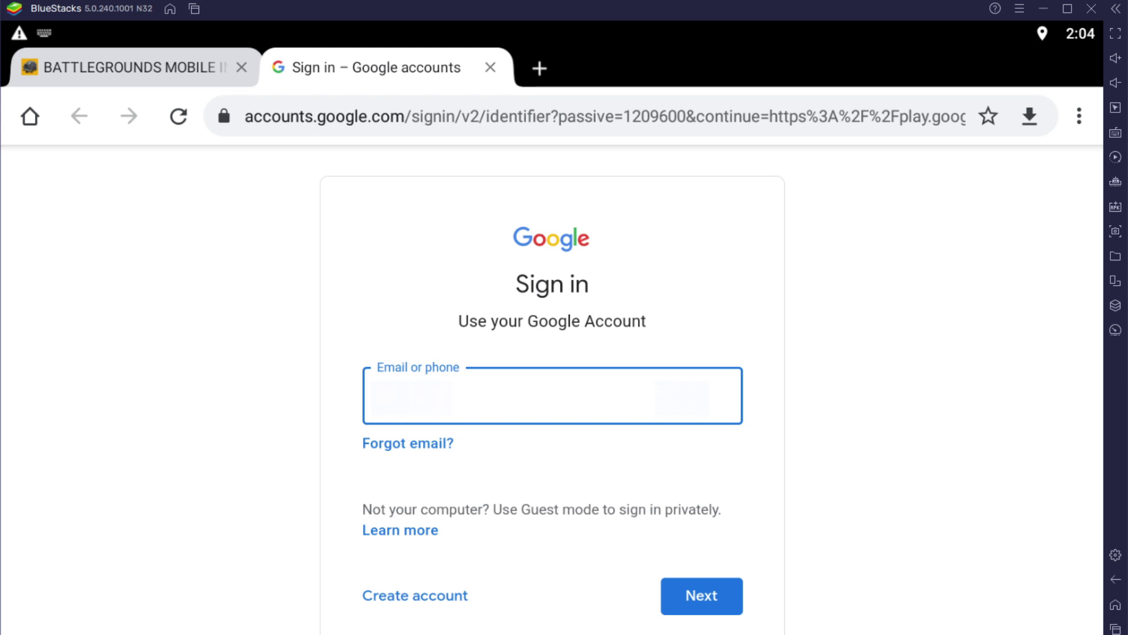
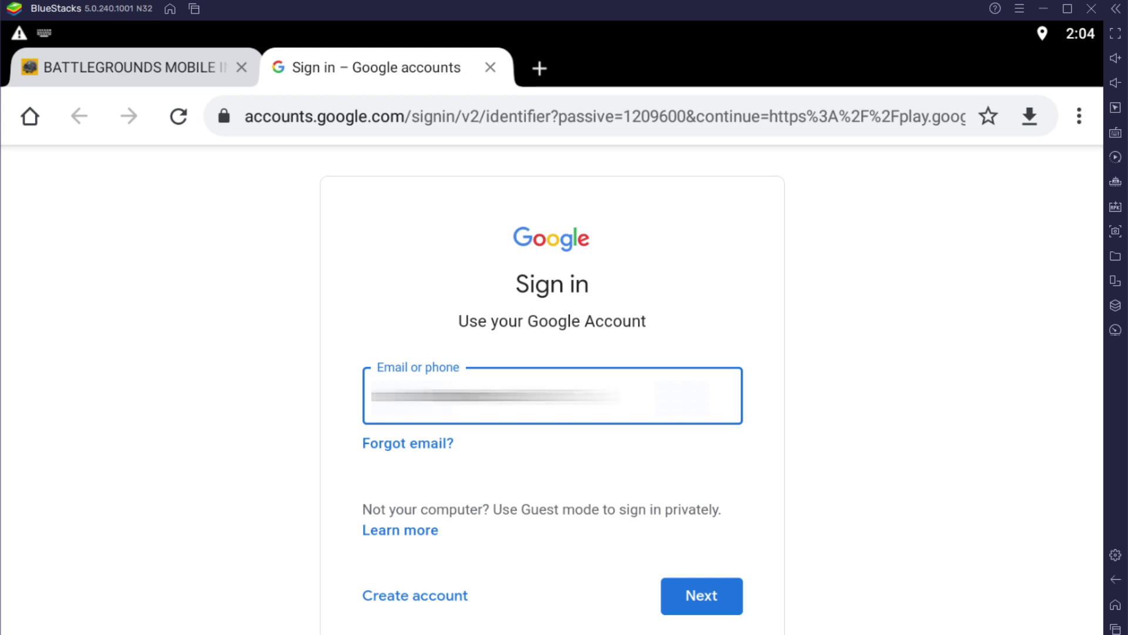
Submit the account email and password to finish Google sign-in
key(Return)
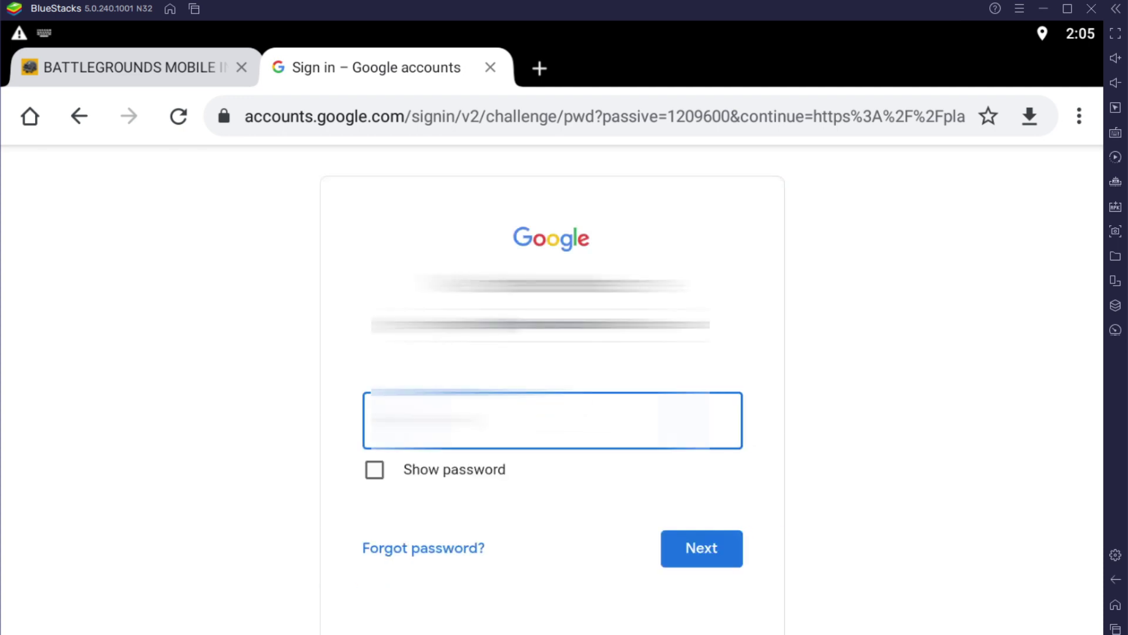
text(**)
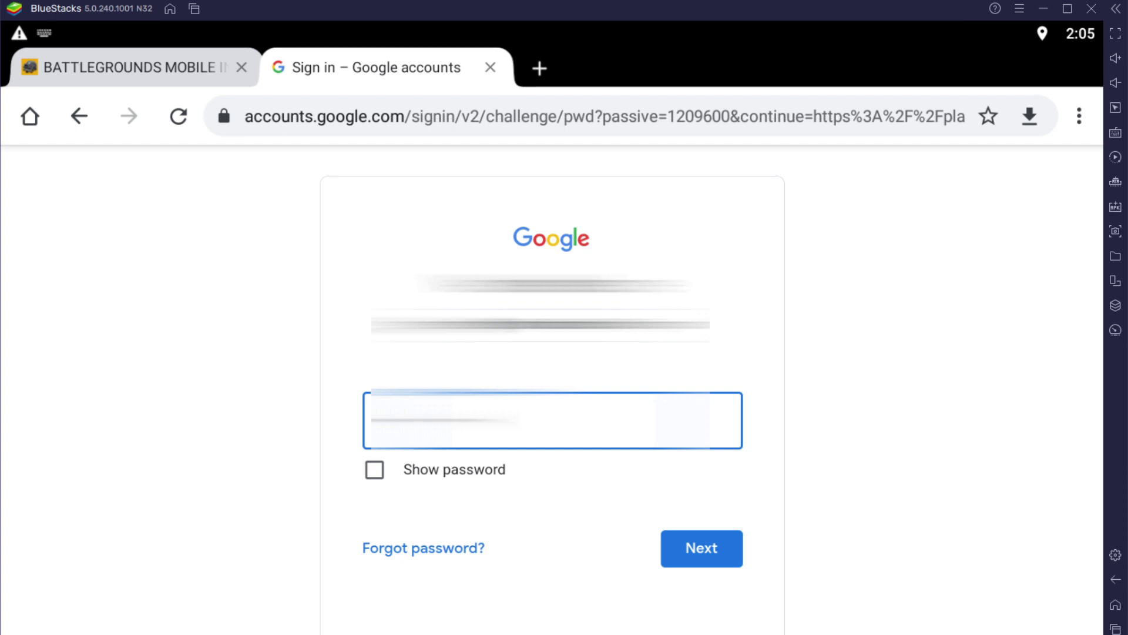
key(Return)
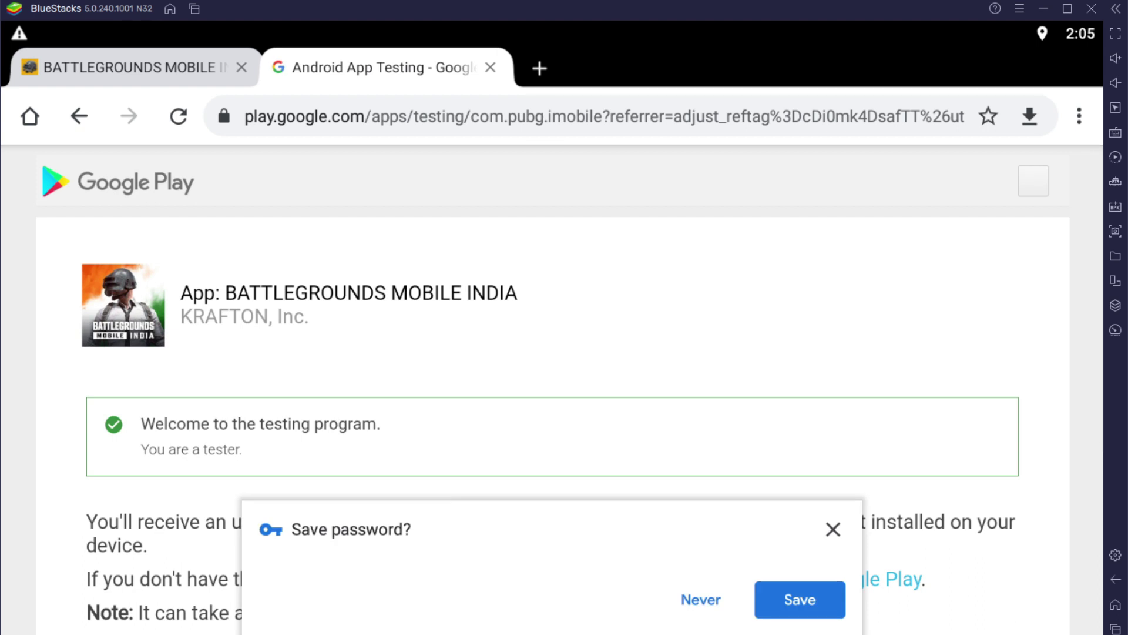
scroll(564, 388, down, 5)
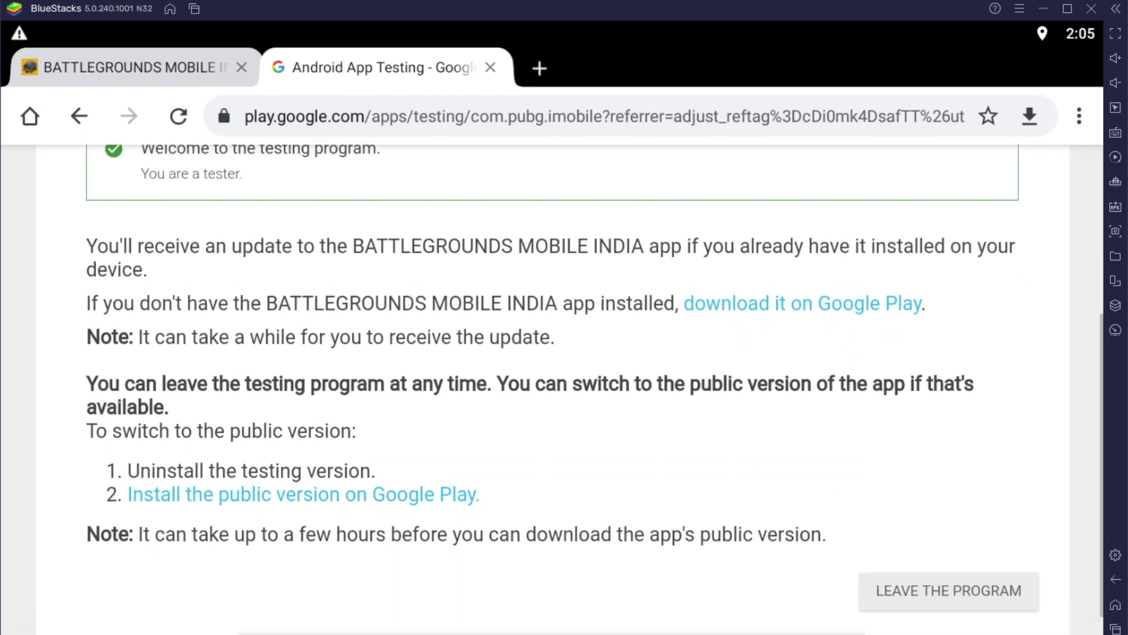
scroll(564, 387, up, 5)
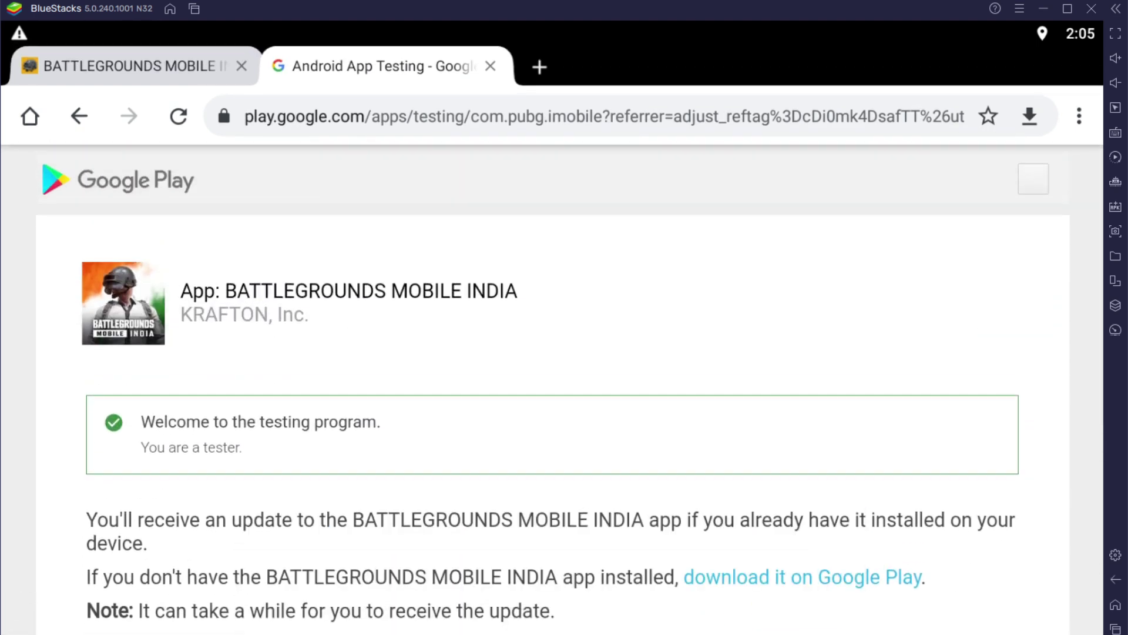
scroll(564, 388, down, 2)
scroll(564, 388, up, 2)
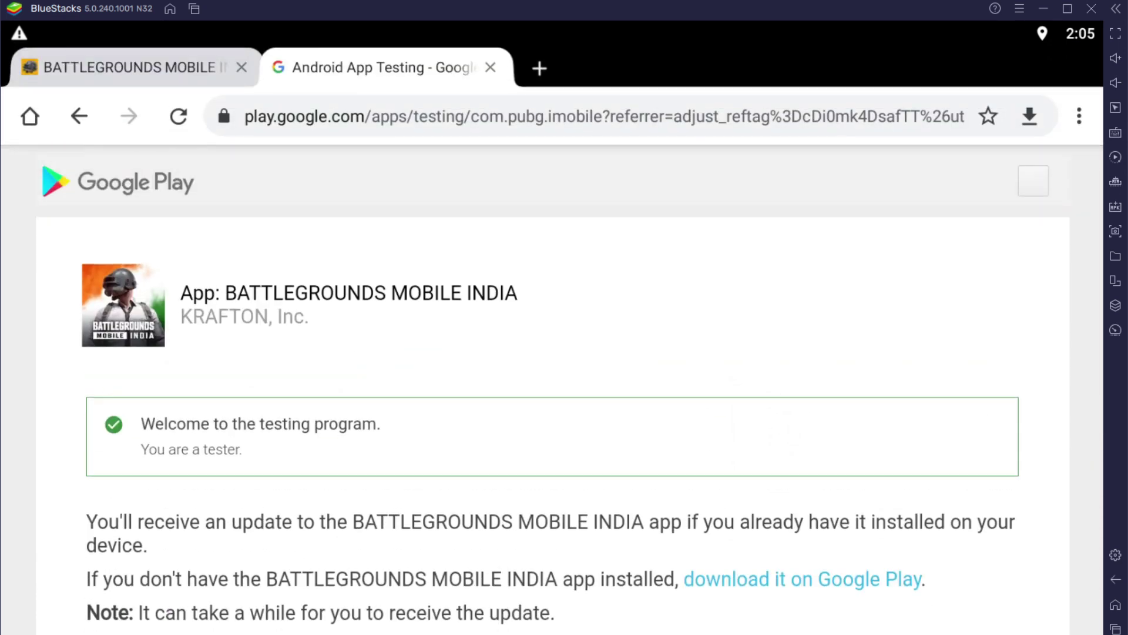
scroll(564, 352, down, 2)
scroll(564, 352, down, 1)
scroll(564, 353, up, 2)
scroll(564, 353, down, 3)
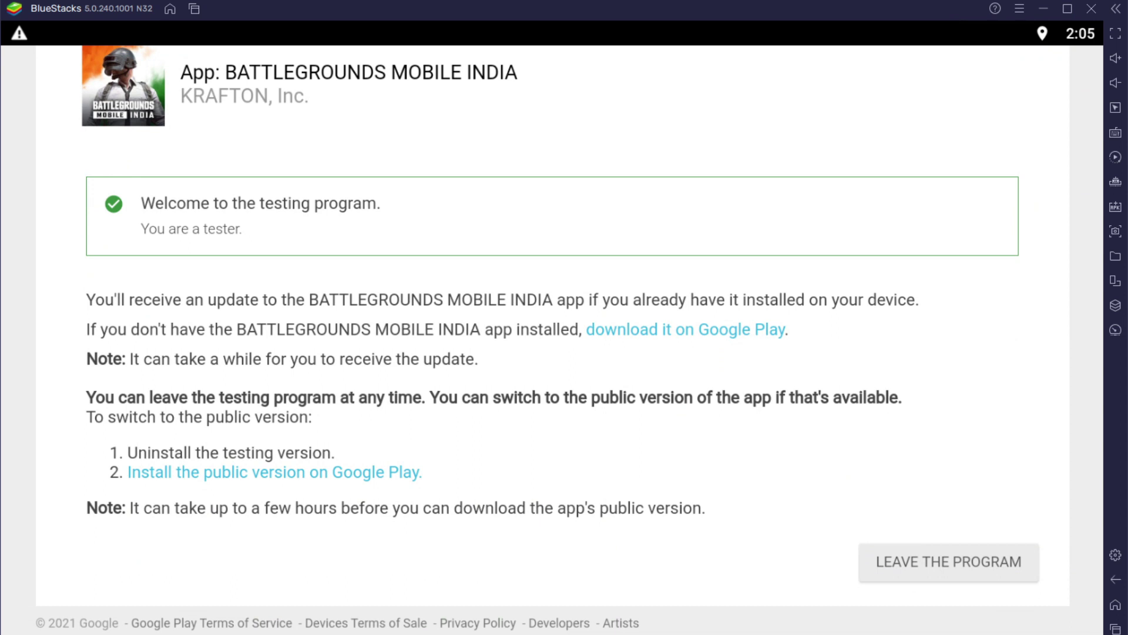
Leave the Battlegrounds Mobile India testing program via LEAVE THE PROGRAM
click(949, 562)
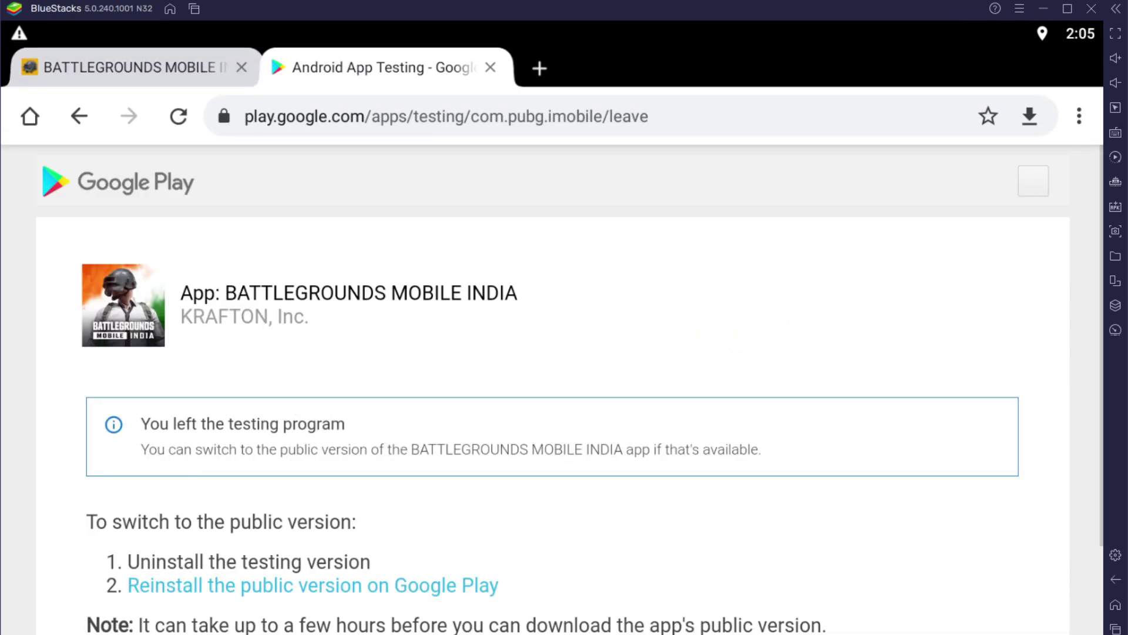
scroll(565, 353, up, 3)
Go back to the invitation page and choose BECOME A TESTER
click(78, 116)
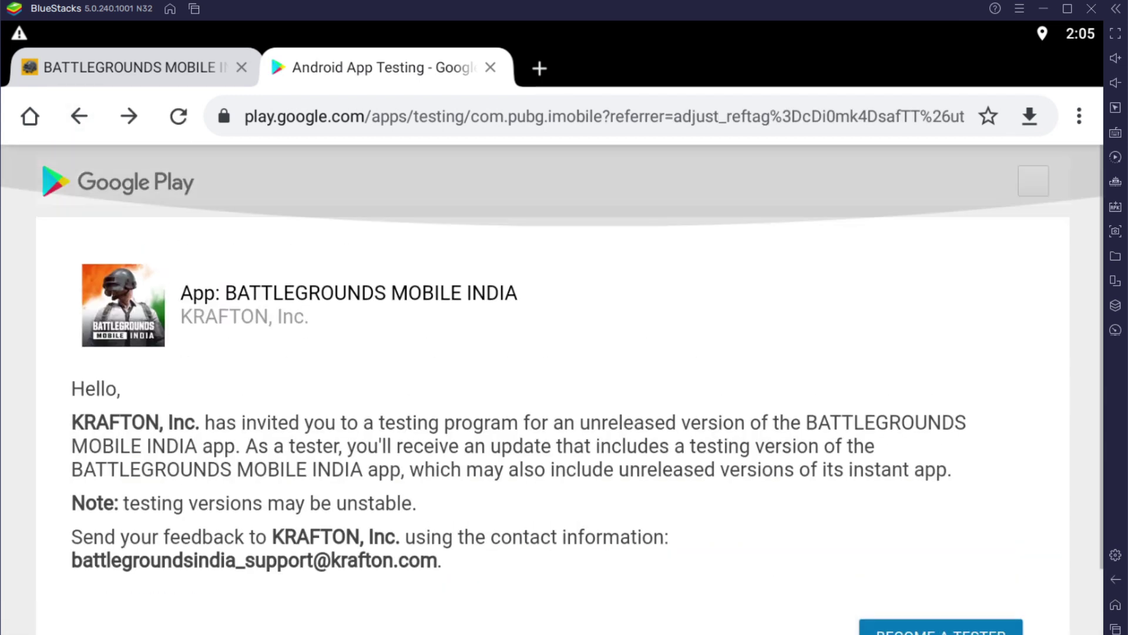
click(940, 557)
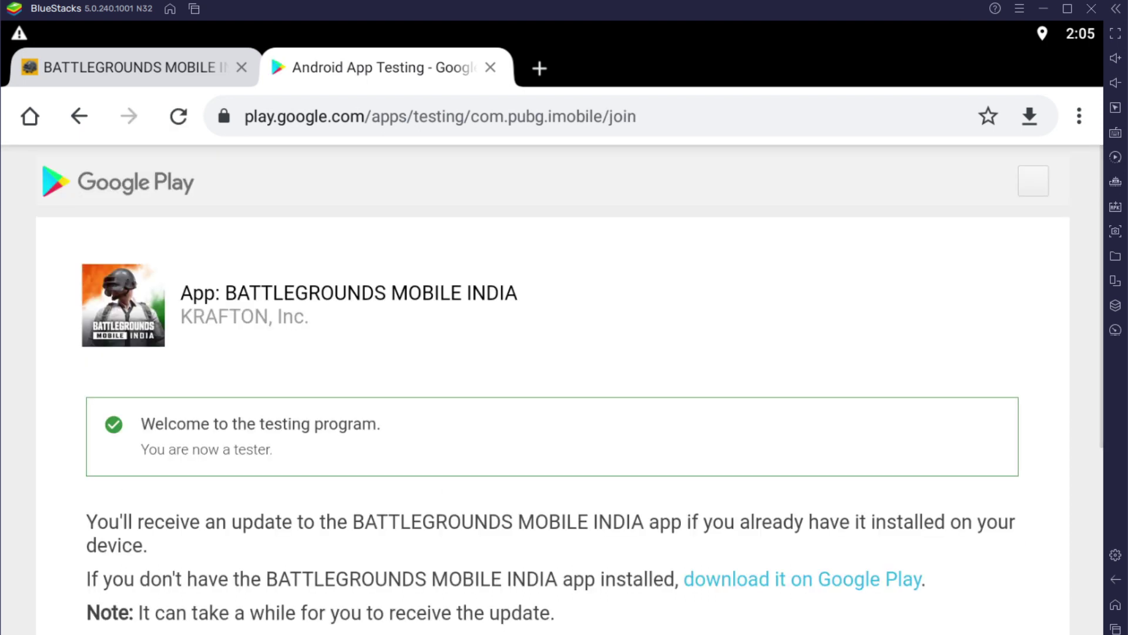
scroll(564, 388, down, 2)
scroll(565, 388, down, 1)
scroll(564, 388, up, 3)
scroll(564, 387, down, 1)
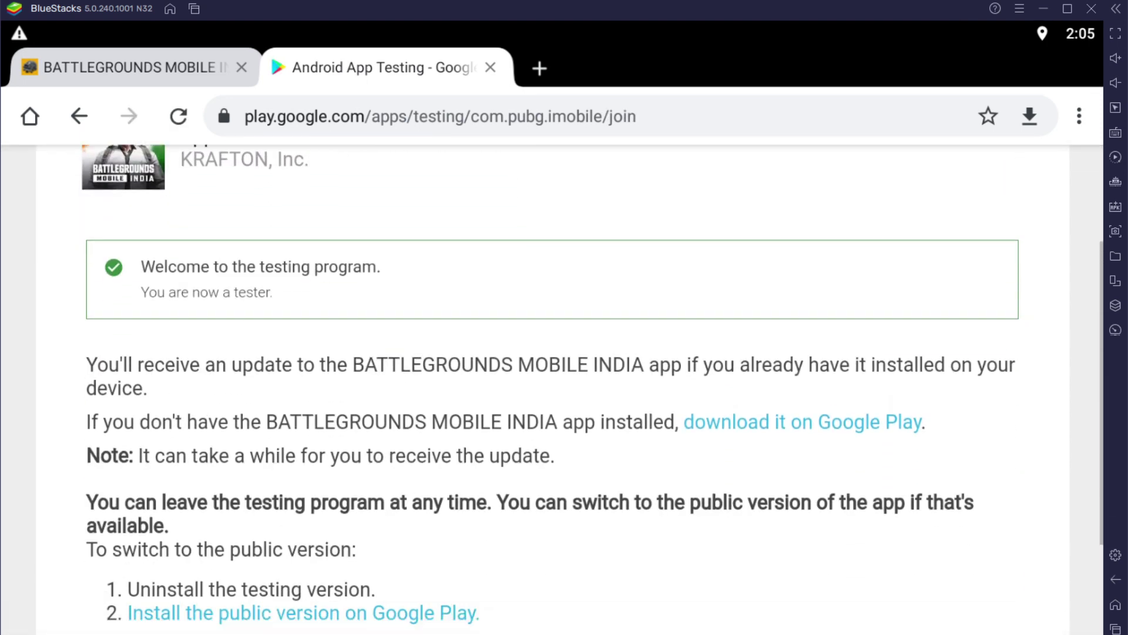
scroll(565, 388, down, 2)
scroll(565, 388, up, 1)
scroll(565, 388, up, 2)
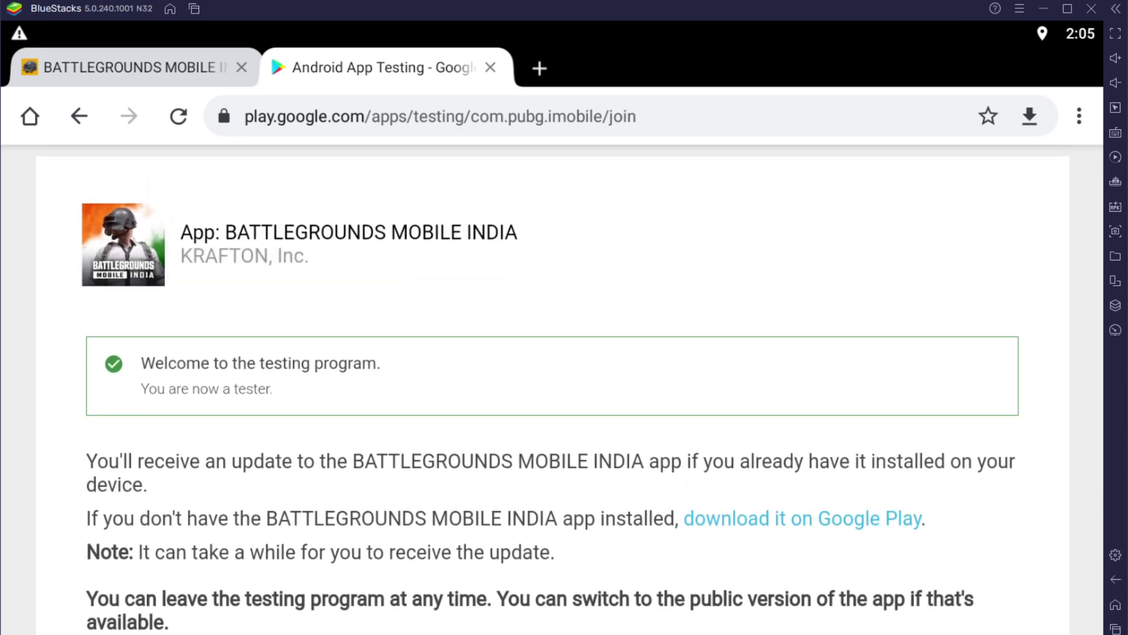
scroll(564, 388, down, 2)
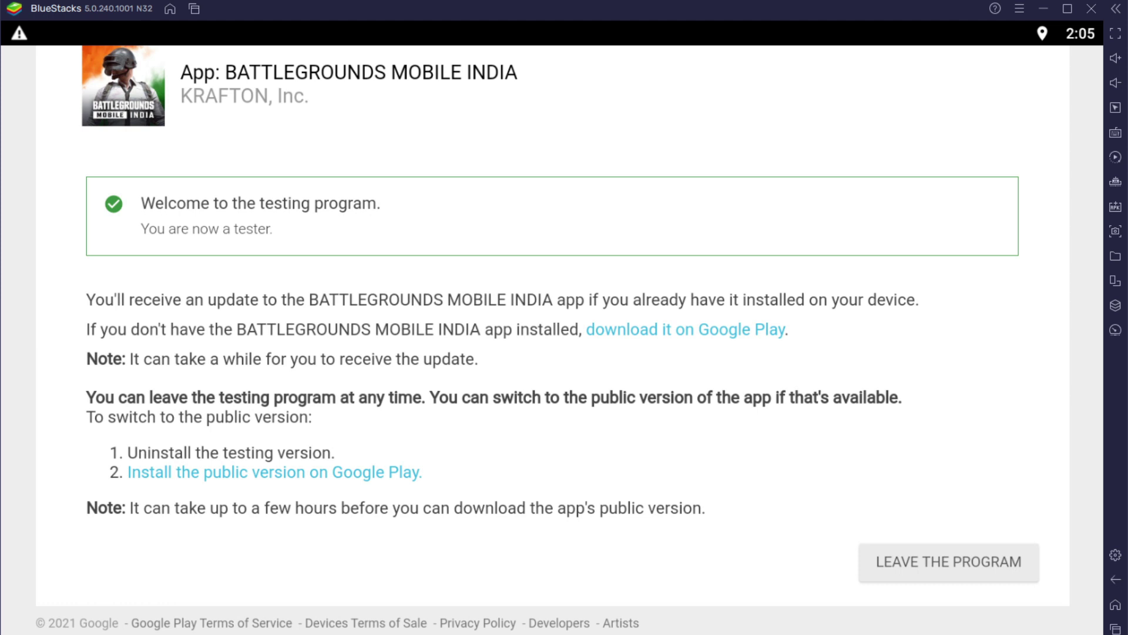
click(685, 329)
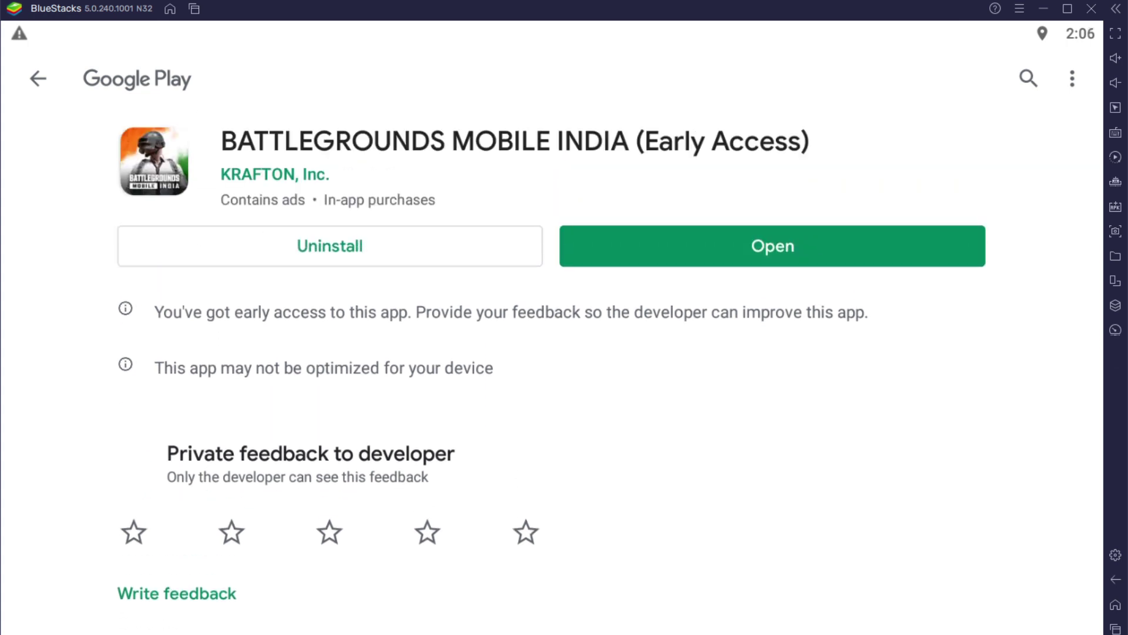
click(1115, 627)
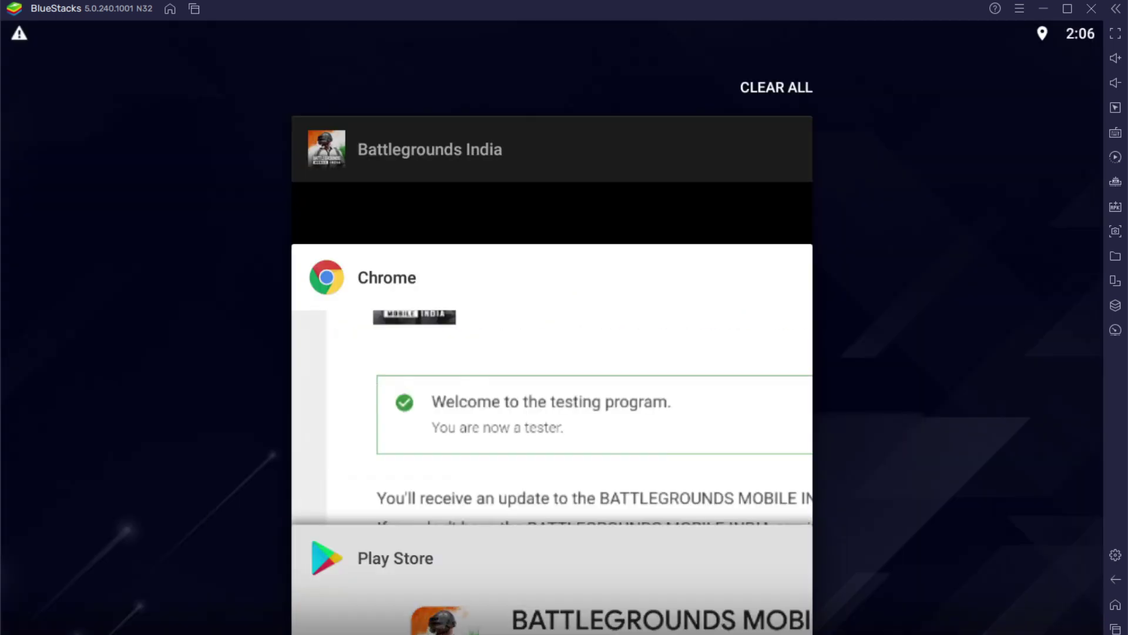
click(547, 352)
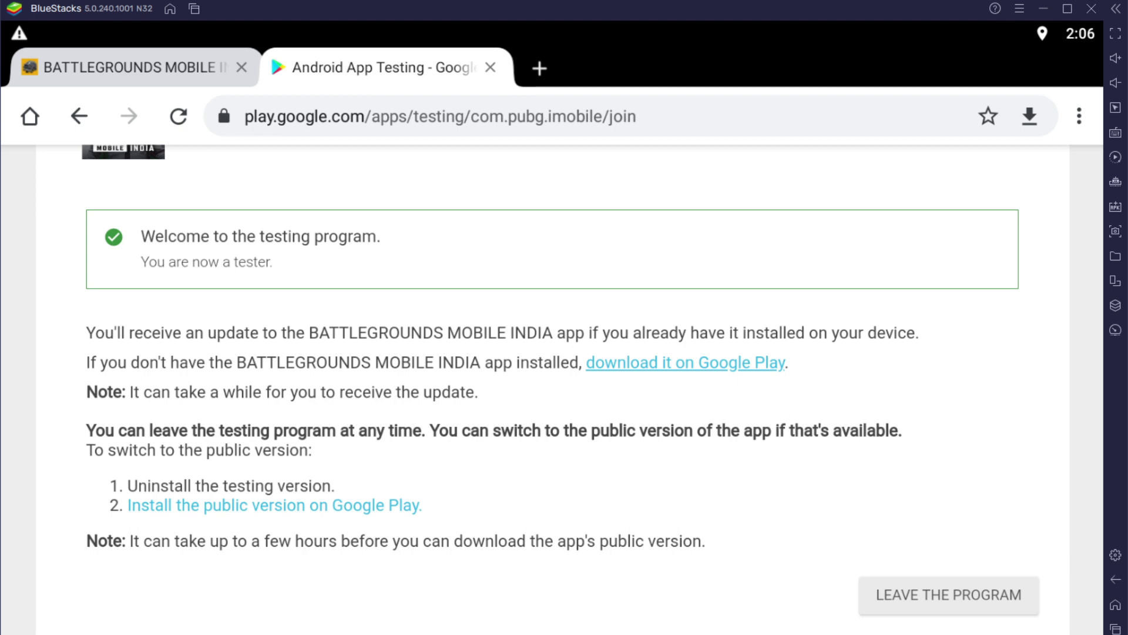
drag(271, 51, 271, 265)
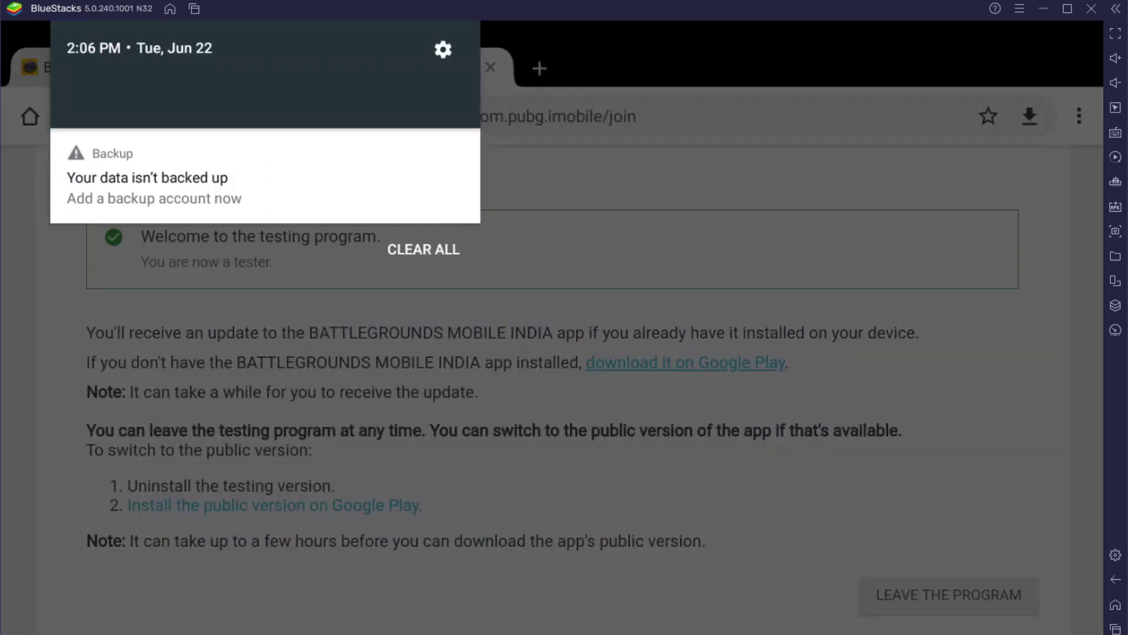
key(Escape)
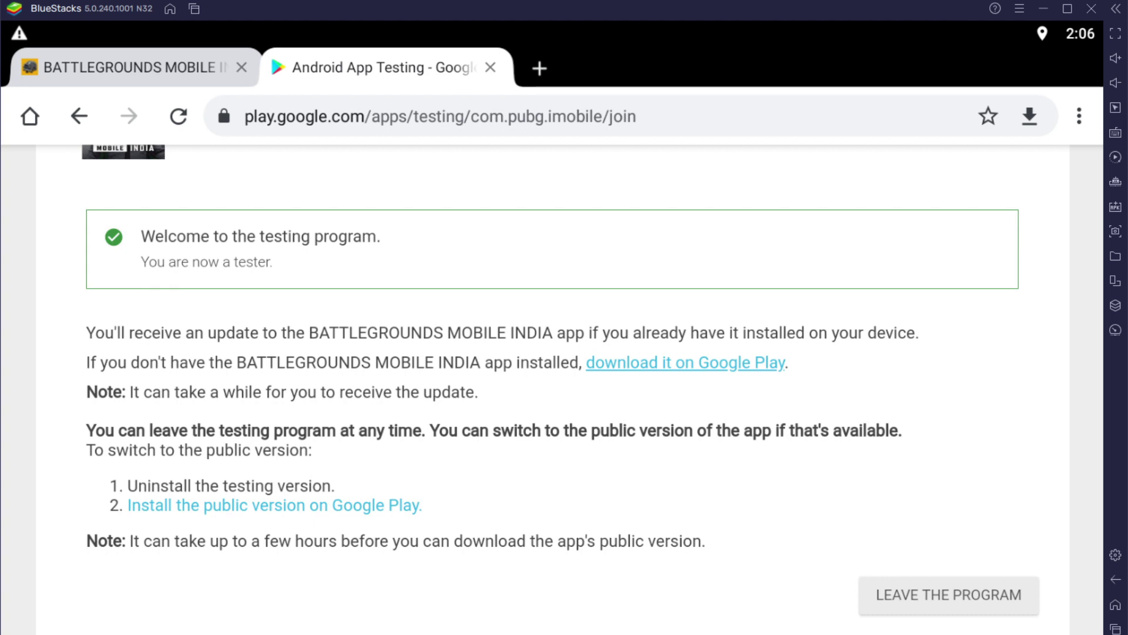
scroll(564, 353, up, 5)
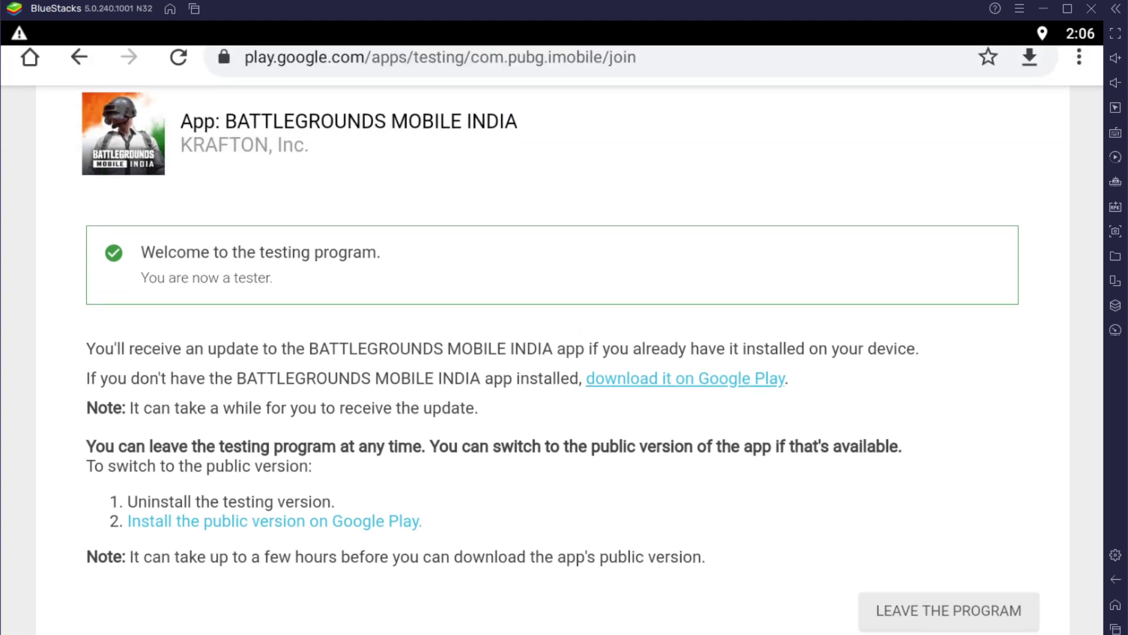
scroll(565, 353, down, 2)
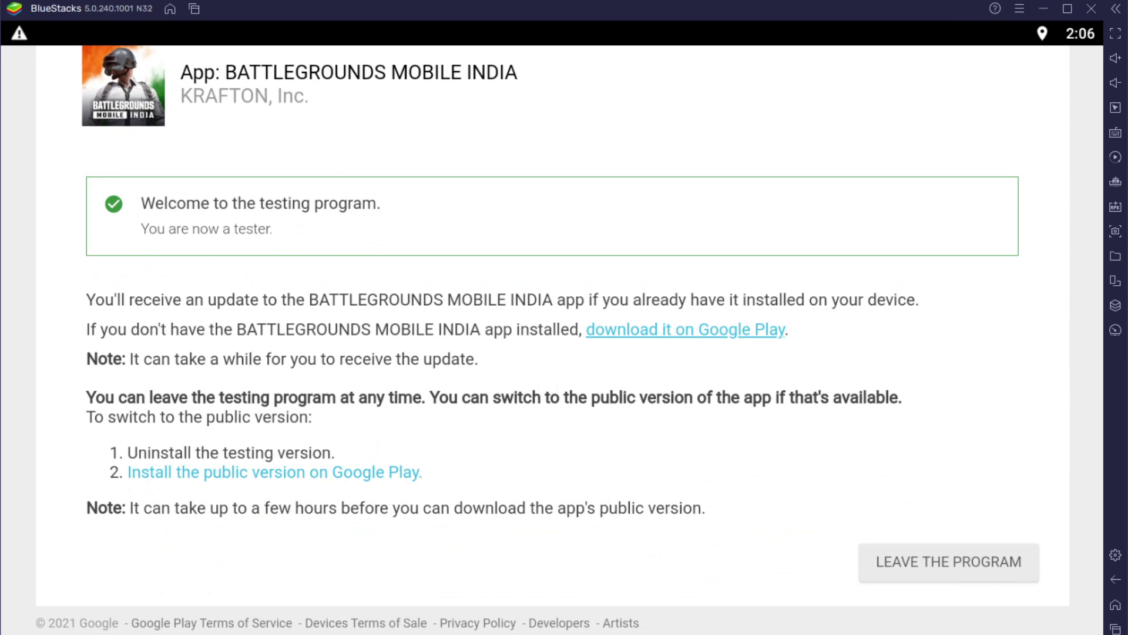
scroll(564, 353, up, 3)
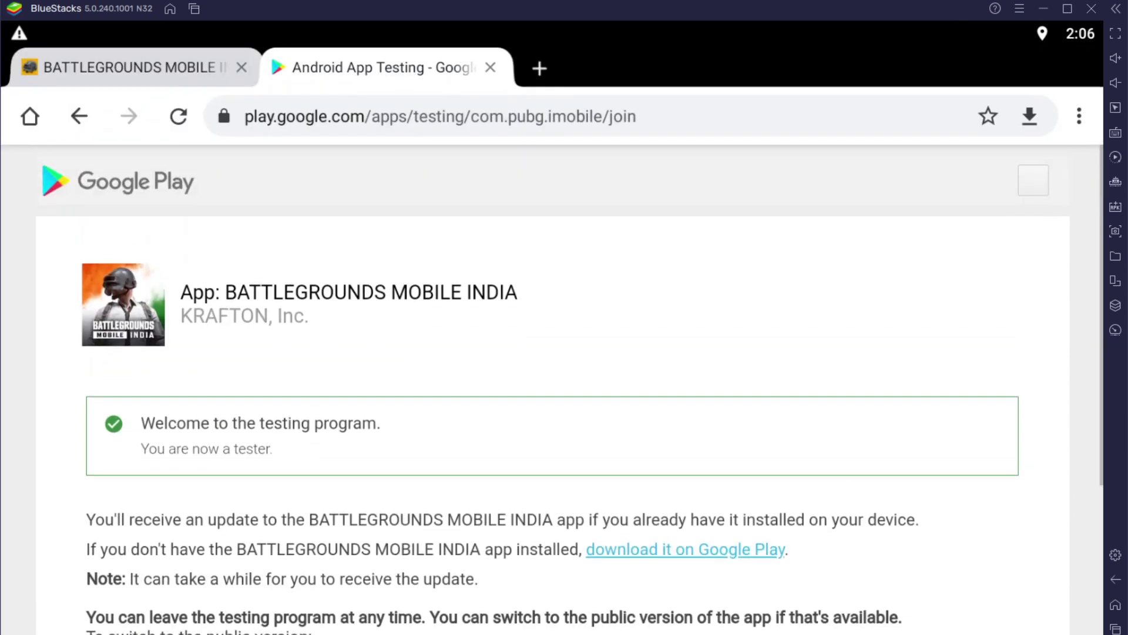
scroll(564, 352, down, 1)
scroll(564, 353, down, 2)
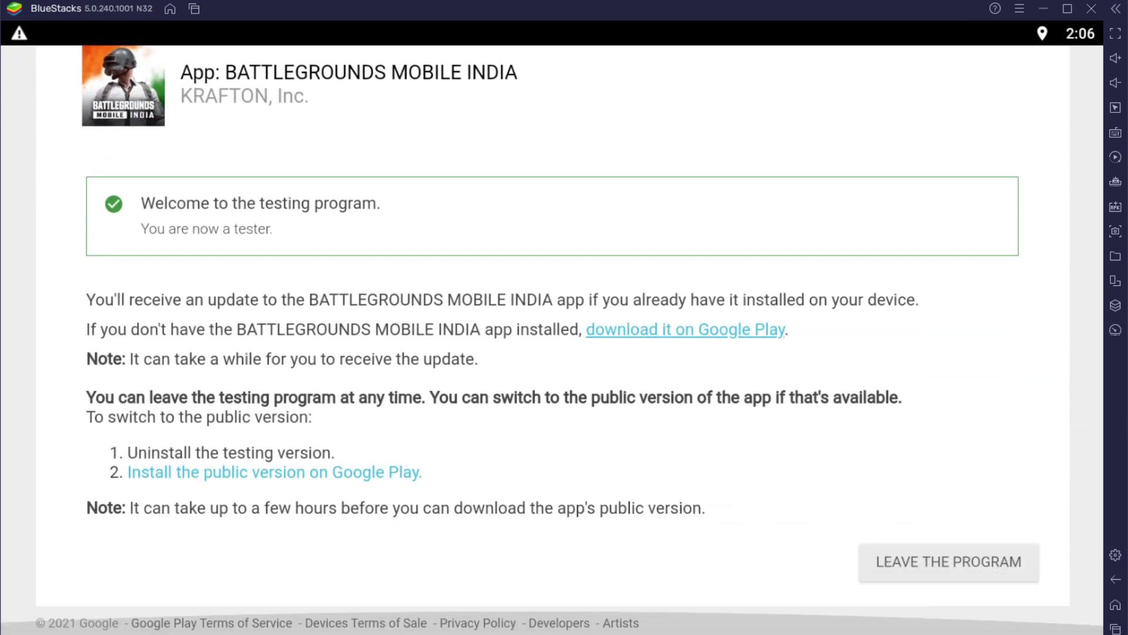
scroll(564, 352, up, 2)
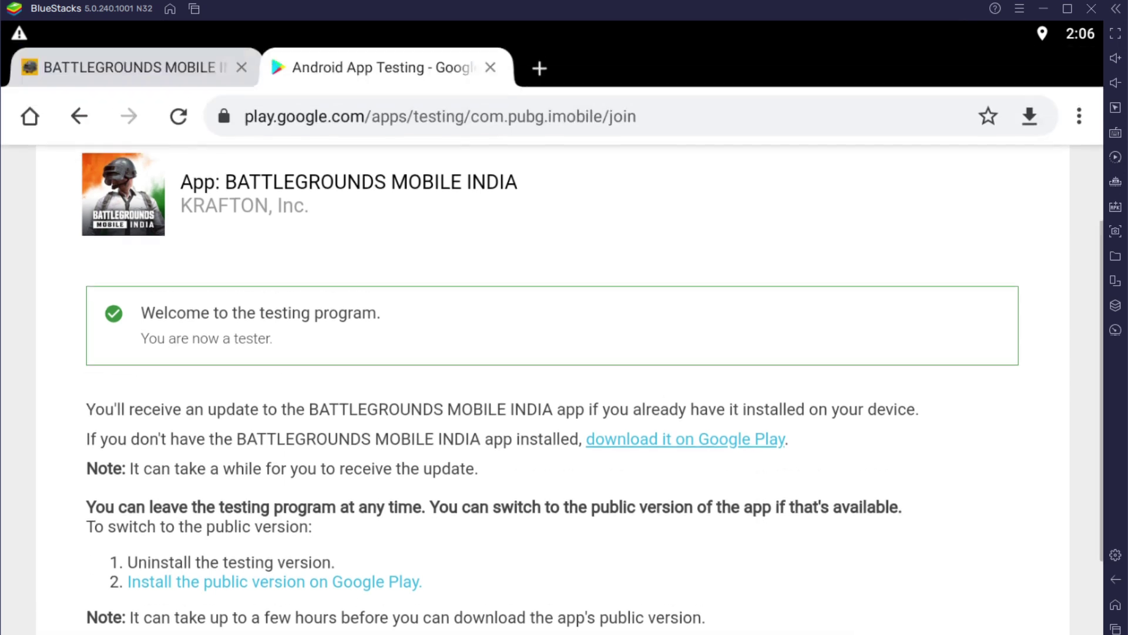